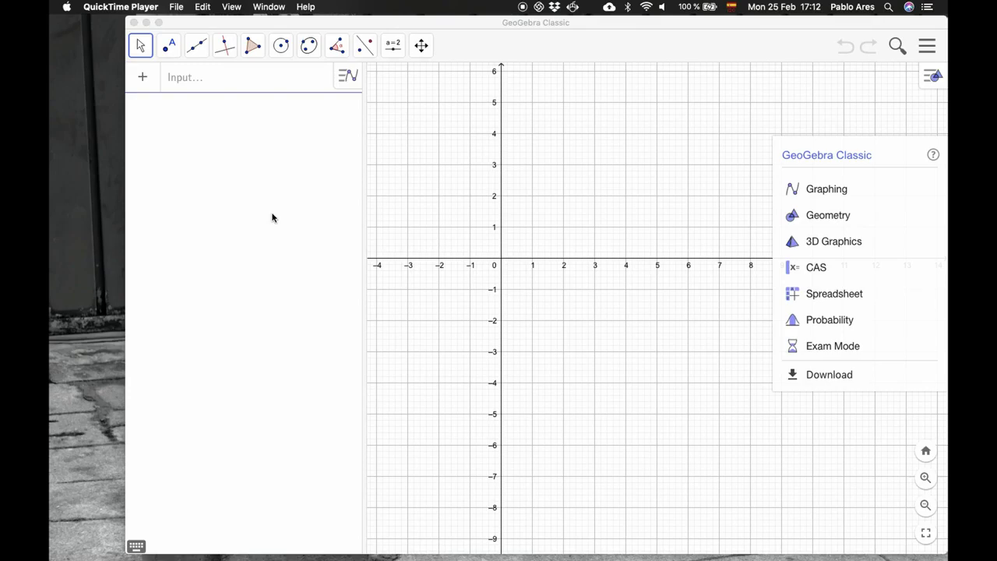
Enter x^2 + 2 y^2 = a and create slider a (value 1, range −5 to 5) for ellipse c
{"action": "left_click", "coordinate": [213, 83]}
{"action": "left_click", "coordinate": [204, 84]}
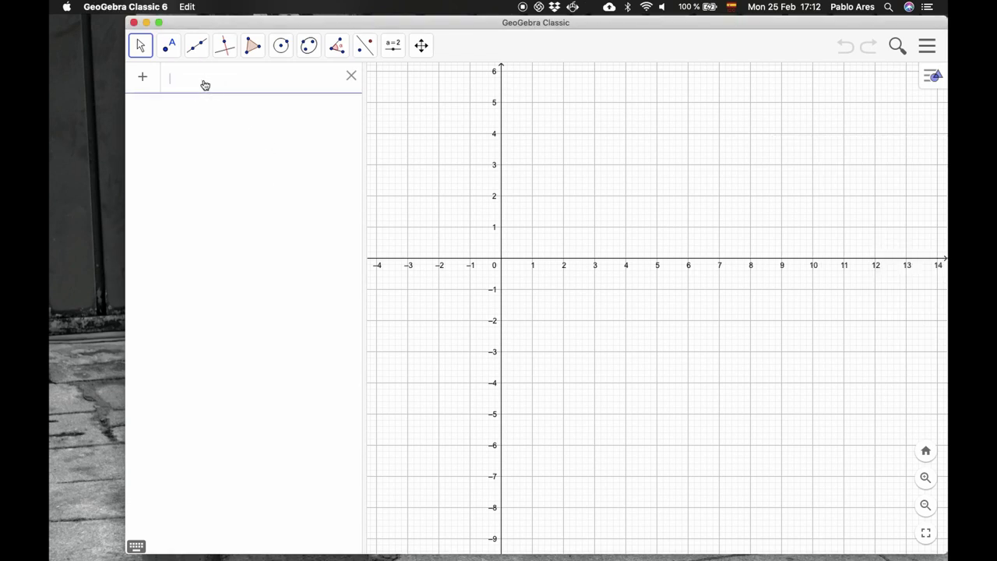
{"action": "type", "text": "f"}
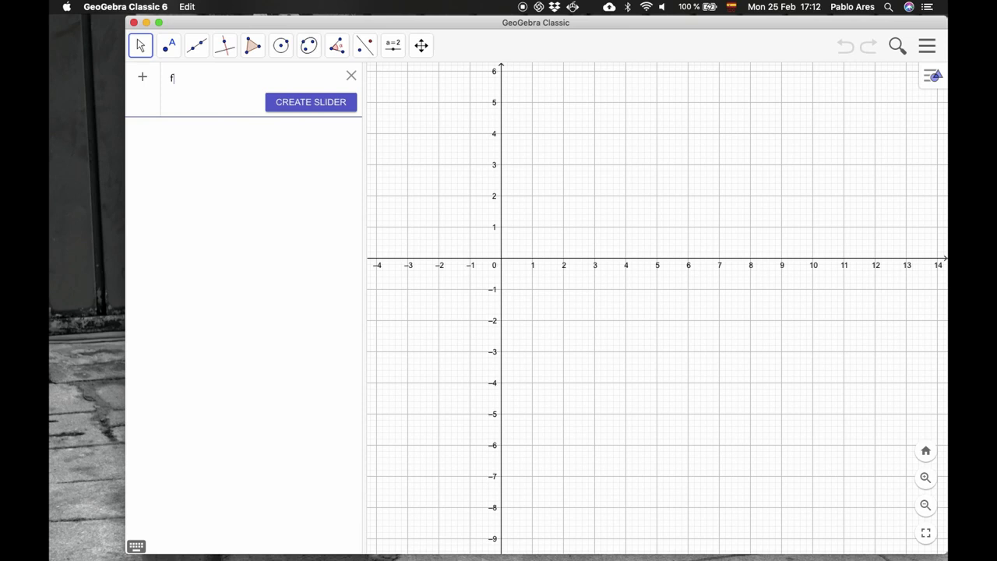
{"action": "key", "text": "BackSpace"}
{"action": "type", "text": "x&"}
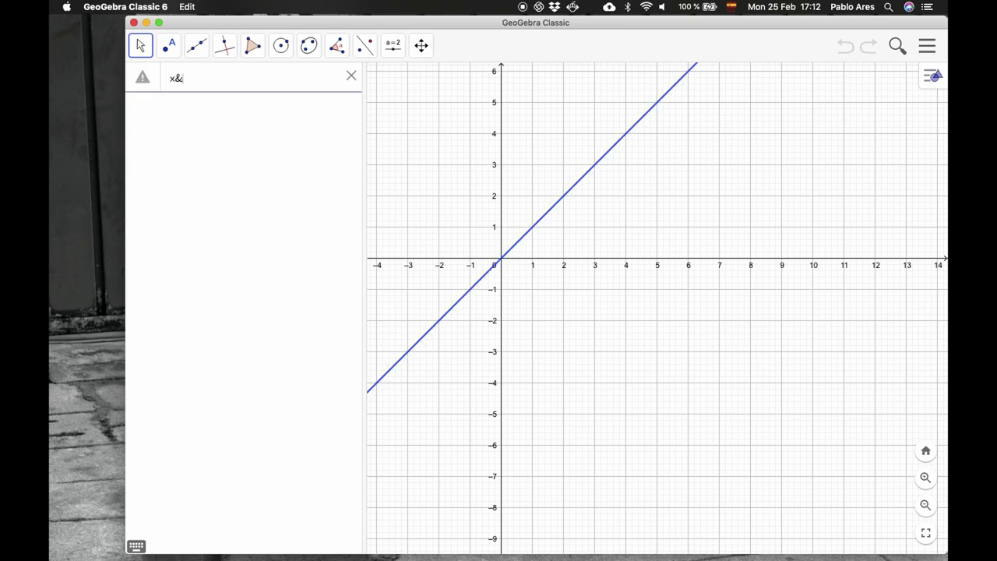
{"action": "key", "text": "BackSpace"}
{"action": "type", "text": "^2 "}
{"action": "type", "text": "+ "}
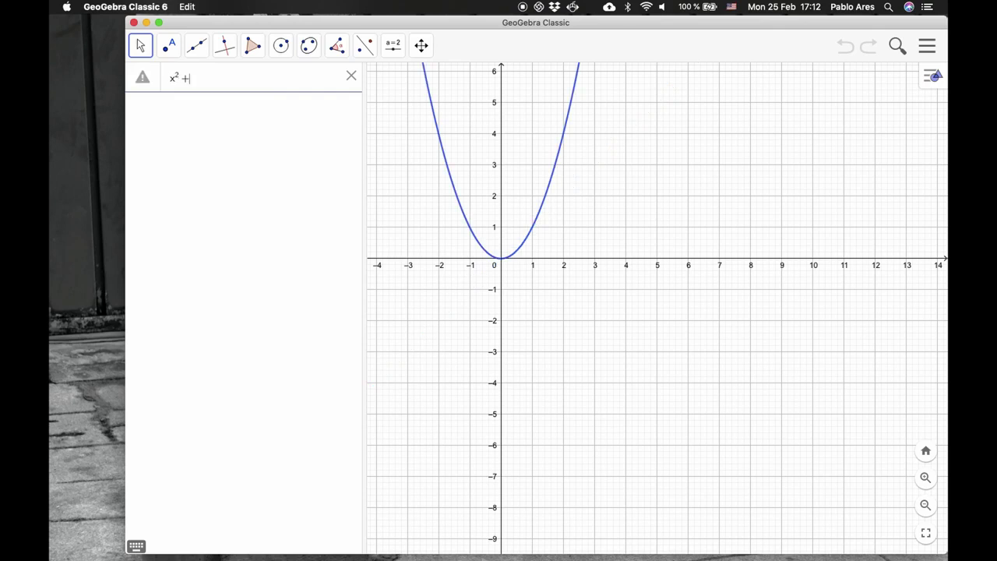
{"action": "type", "text": "2 y"}
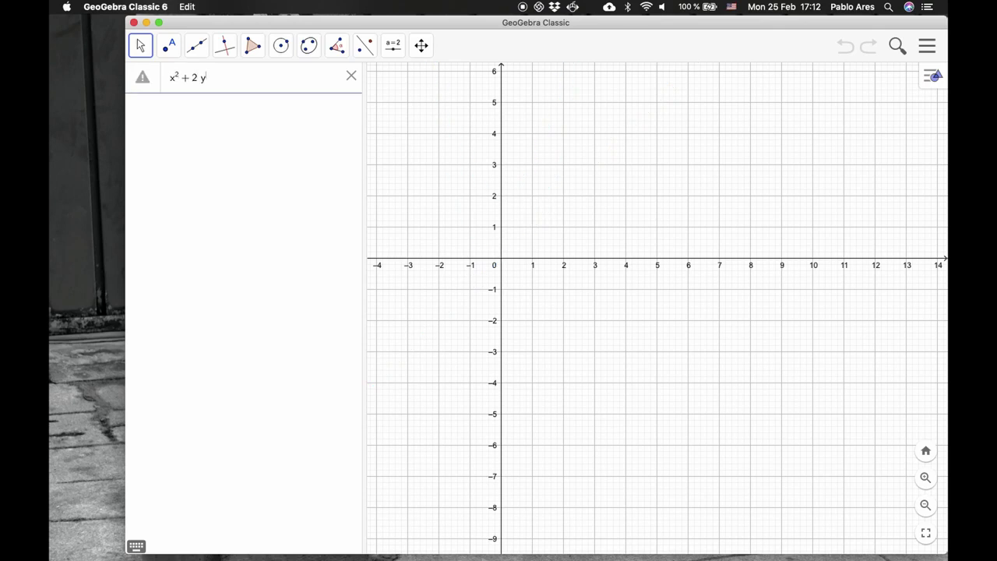
{"action": "type", "text": "^2 = a"}
{"action": "left_click", "coordinate": [321, 104]}
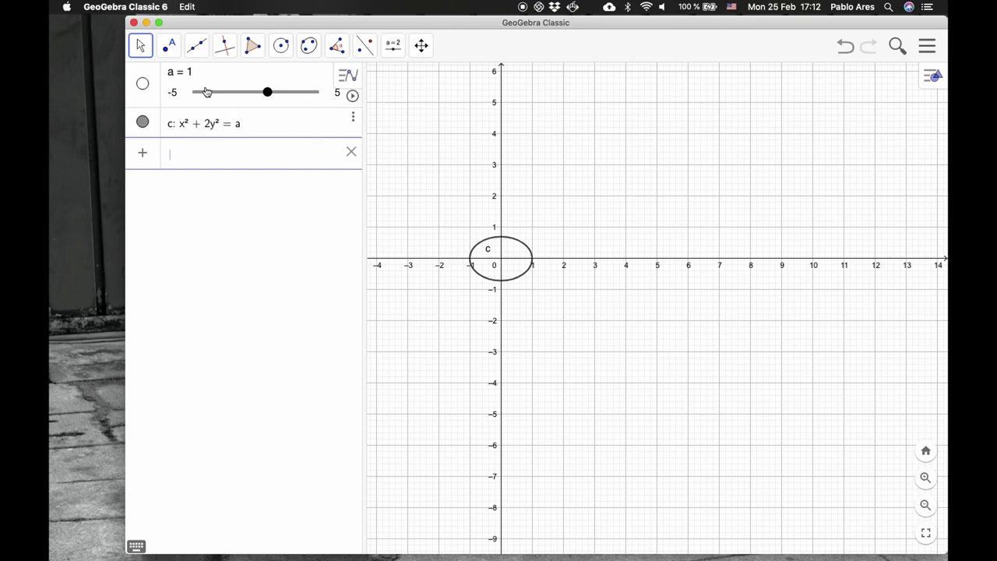
In slider a's settings, set minimum −0.1 and increment 0.1, then close the panel
{"action": "left_click", "coordinate": [354, 119]}
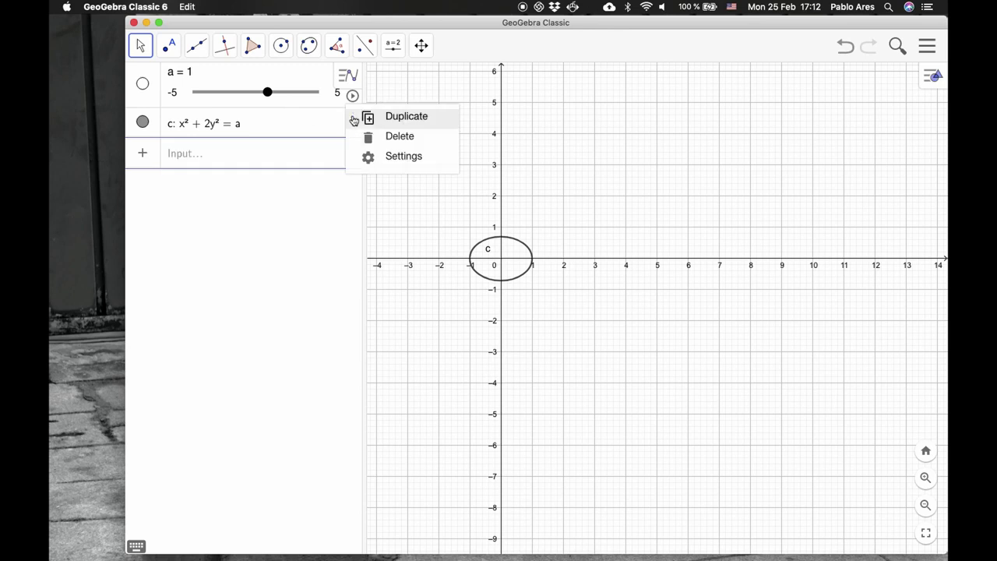
{"action": "left_click", "coordinate": [372, 157]}
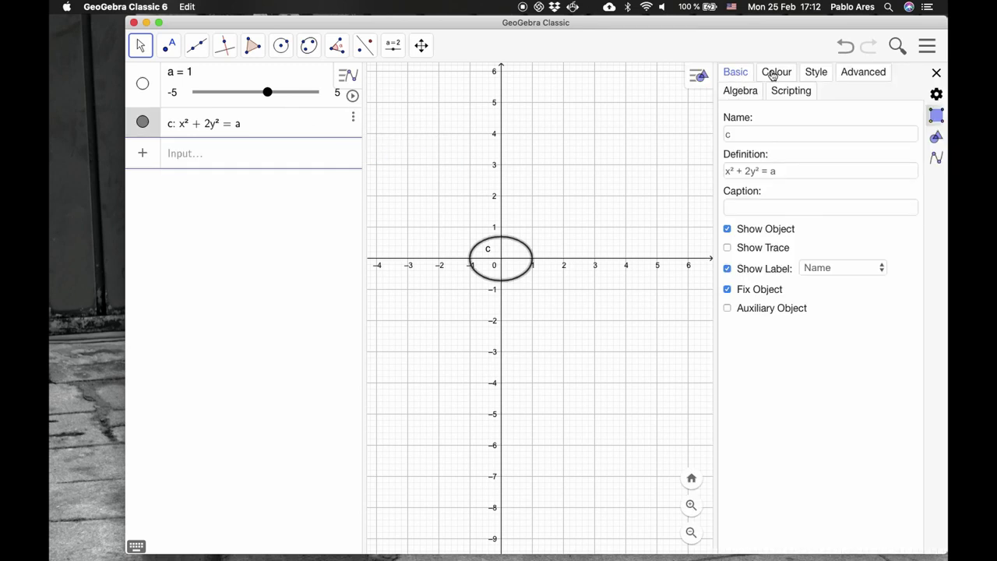
{"action": "left_click", "coordinate": [292, 78]}
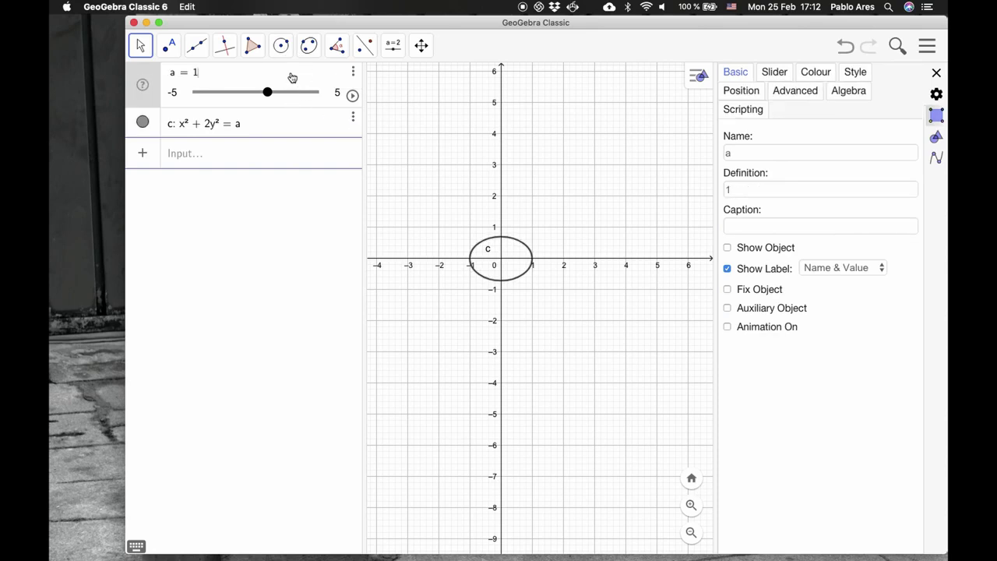
{"action": "left_click", "coordinate": [355, 73]}
{"action": "left_click", "coordinate": [372, 111]}
{"action": "left_click", "coordinate": [771, 73]}
{"action": "left_click_drag", "start_coordinate": [753, 151], "coordinate": [720, 148]}
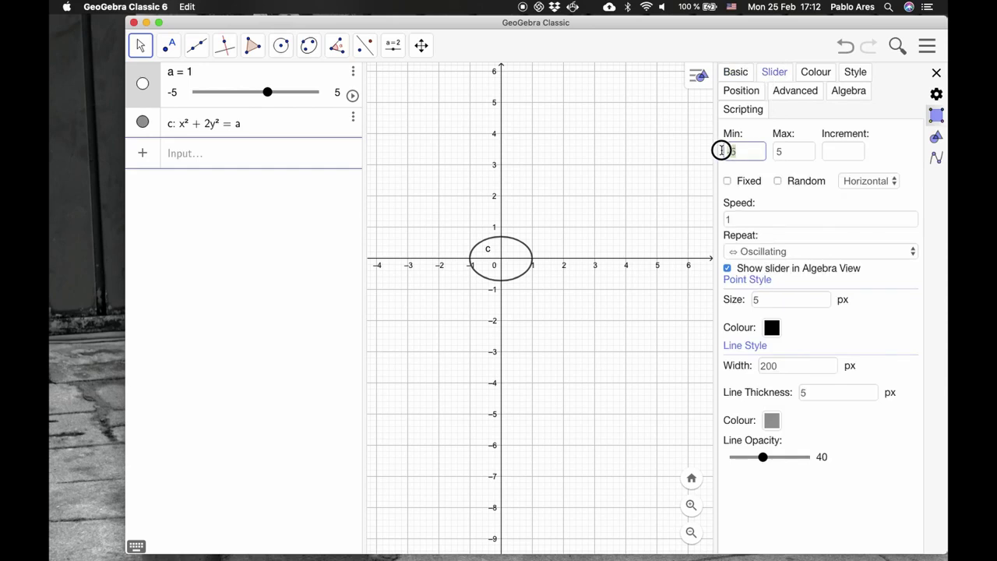
{"action": "type", "text": "-"}
{"action": "left_click", "coordinate": [837, 154]}
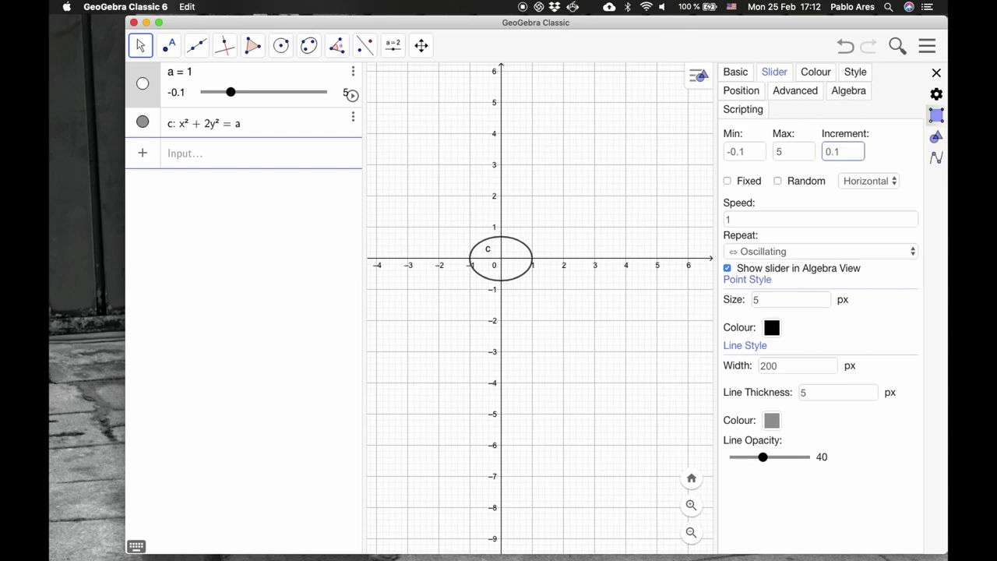
{"action": "left_click", "coordinate": [937, 72]}
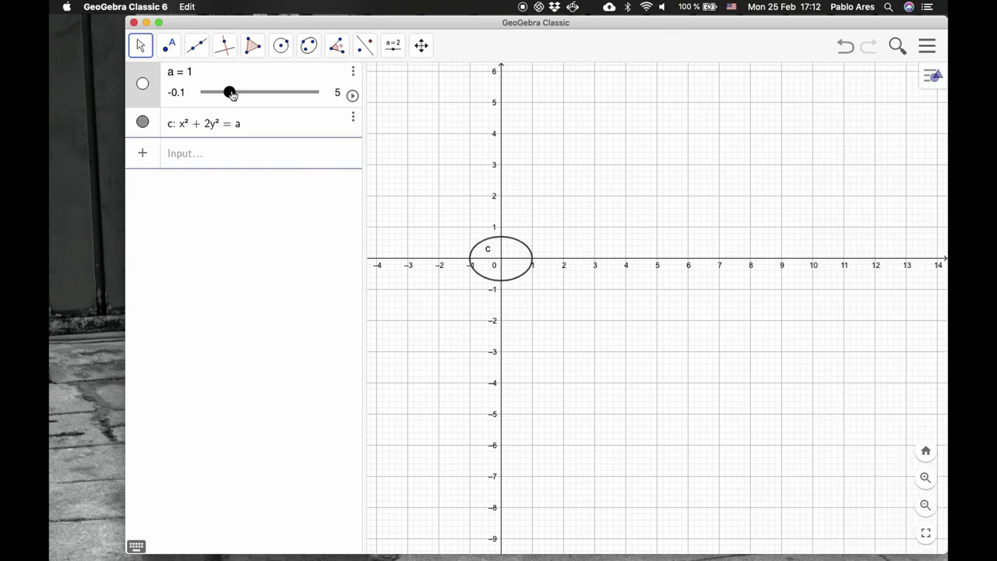
Play and pause slider a's animation, then drag the knob to settle a at 2
{"action": "left_click", "coordinate": [353, 96]}
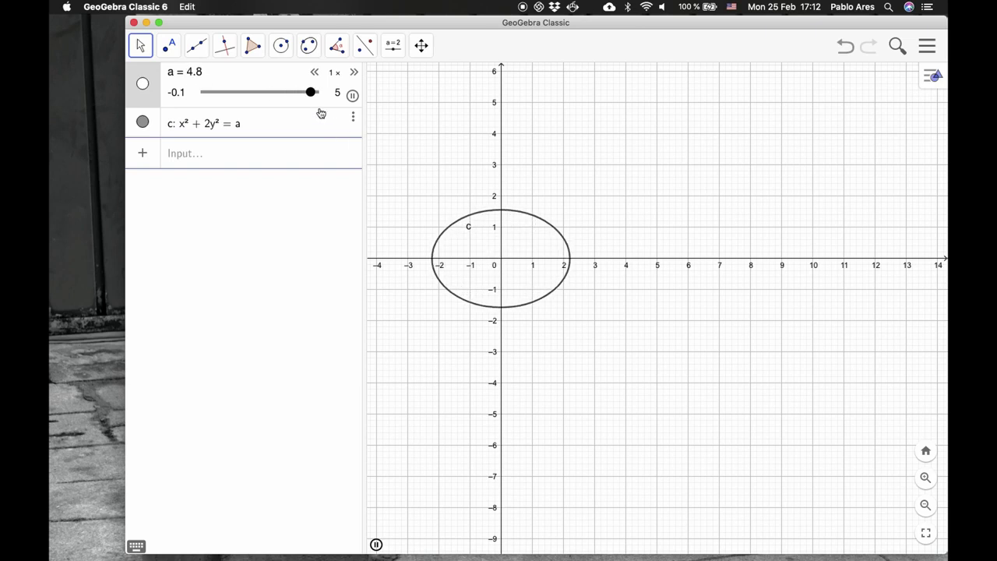
{"action": "left_click", "coordinate": [352, 96]}
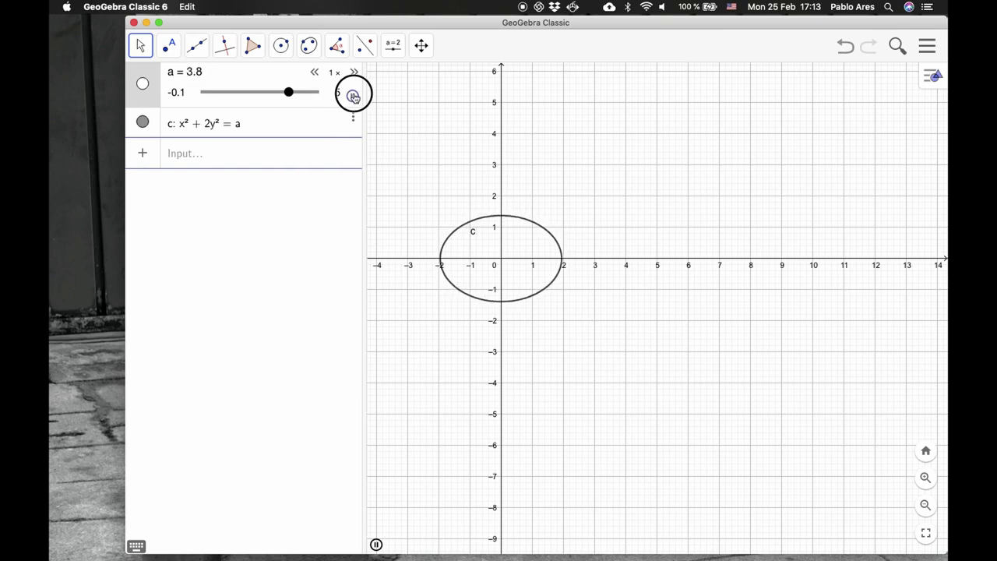
{"action": "left_click_drag", "start_coordinate": [287, 94], "coordinate": [237, 95]}
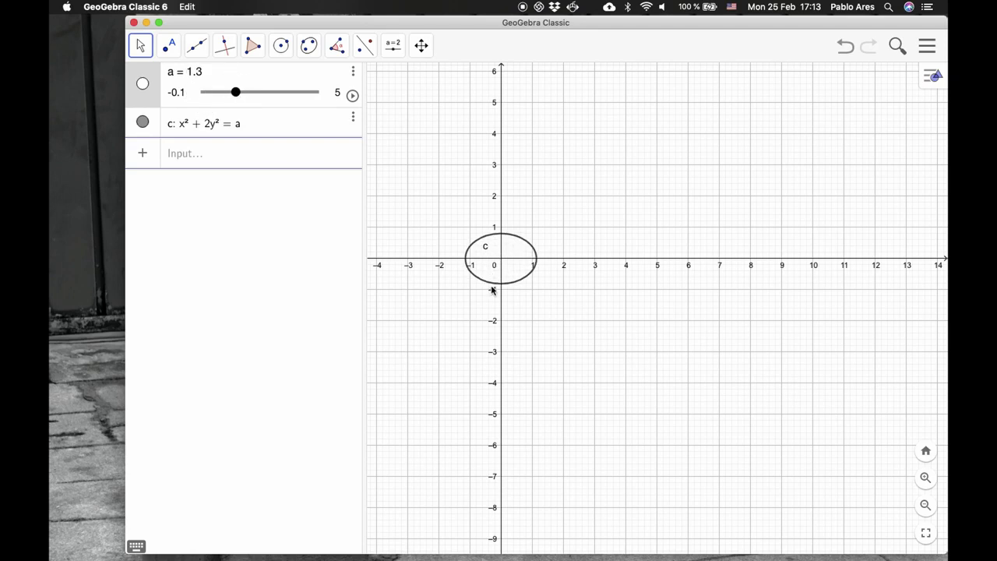
{"action": "left_click_drag", "start_coordinate": [241, 96], "coordinate": [250, 95]}
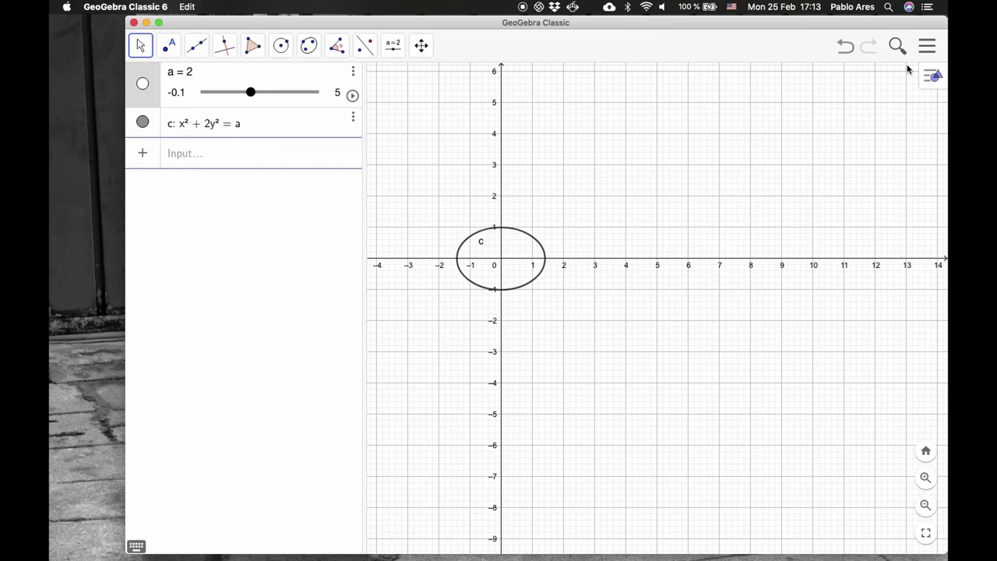
Turn on the 3D Graphics view from the main menu's View list
{"action": "left_click", "coordinate": [927, 44]}
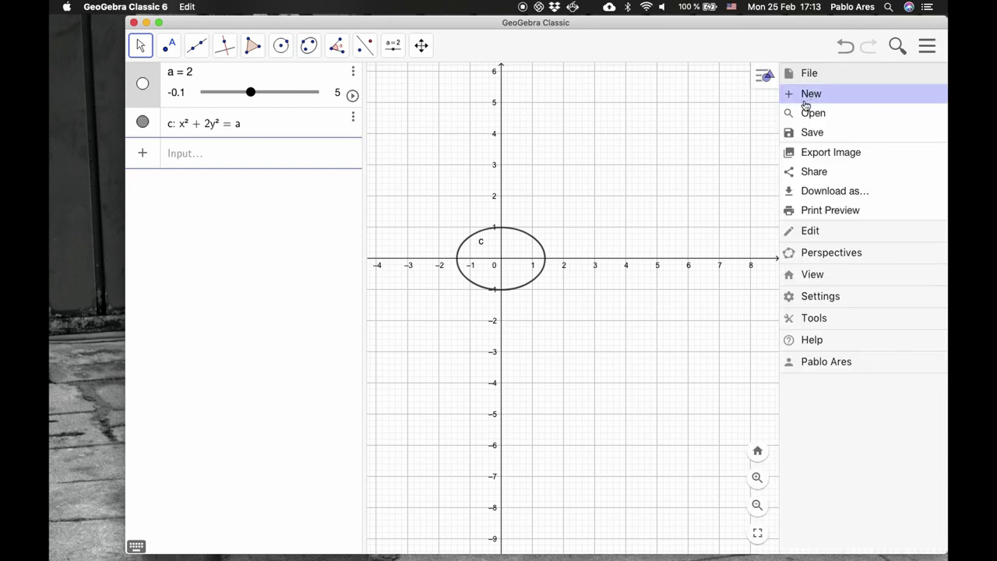
{"action": "left_click", "coordinate": [812, 275]}
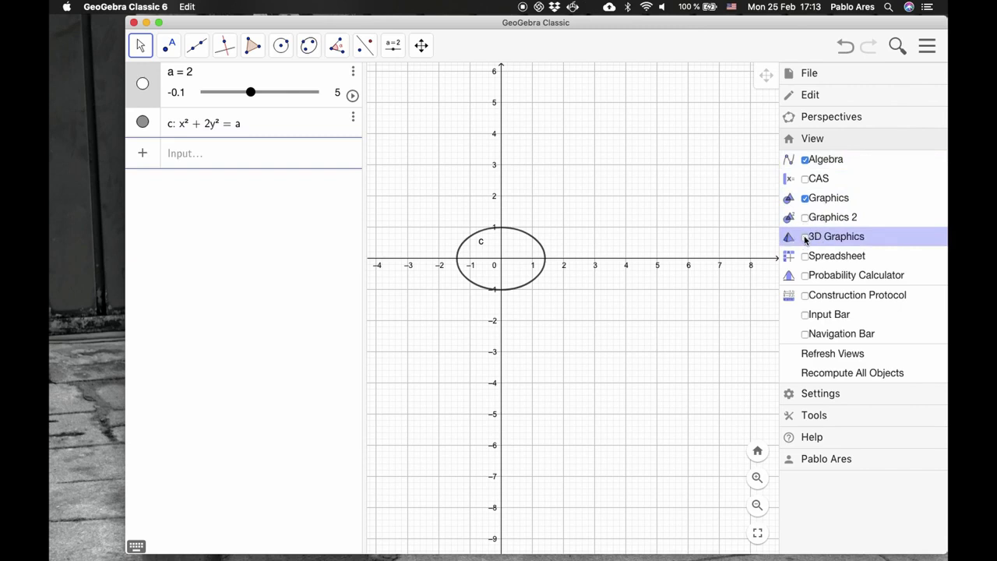
{"action": "left_click", "coordinate": [806, 238]}
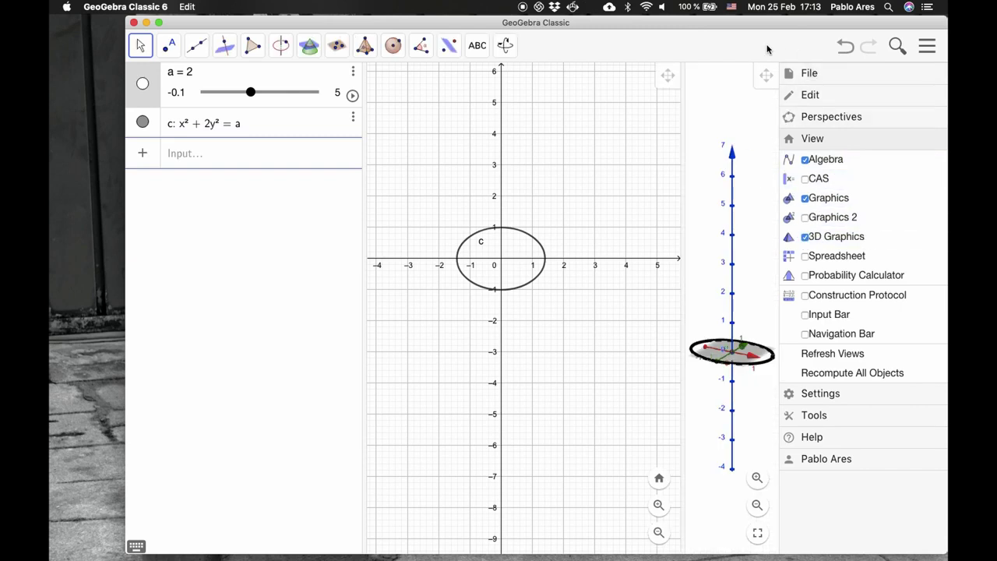
{"action": "left_click", "coordinate": [767, 49]}
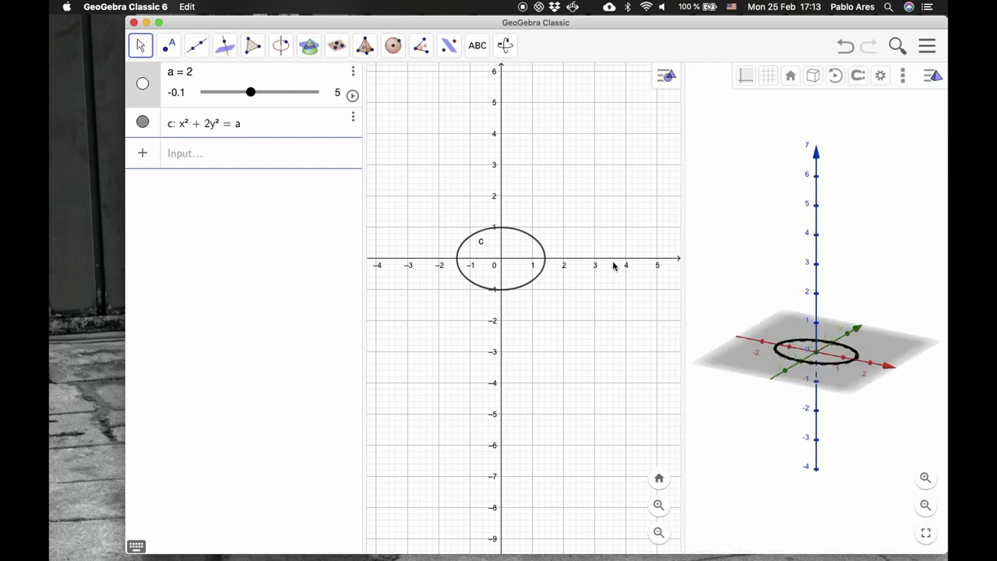
Define f(x,y)=x^2+2y^2 as a paraboloid and widen the 3D Graphics view
{"action": "left_click", "coordinate": [196, 156]}
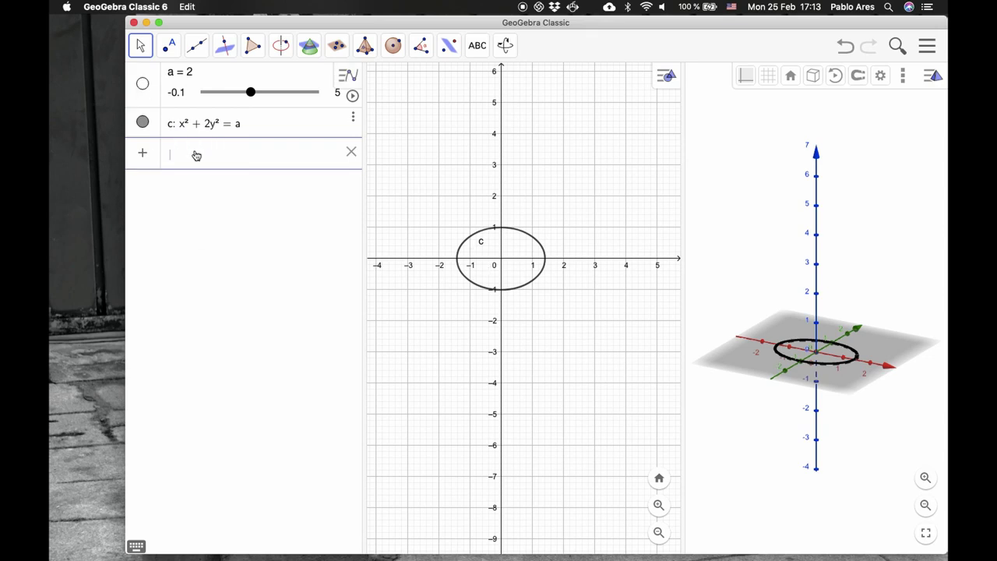
{"action": "type", "text": "f("}
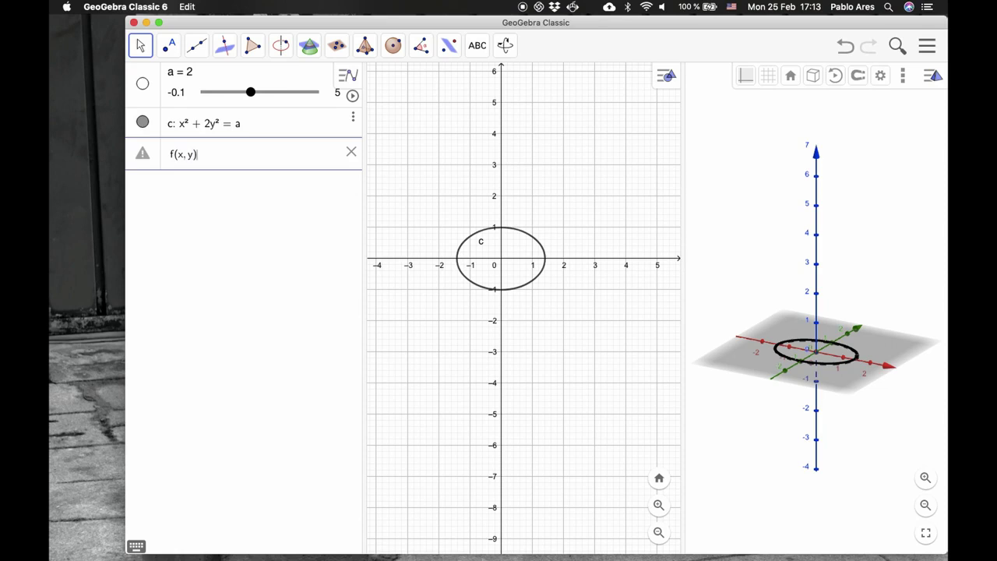
{"action": "type", "text": "x"}
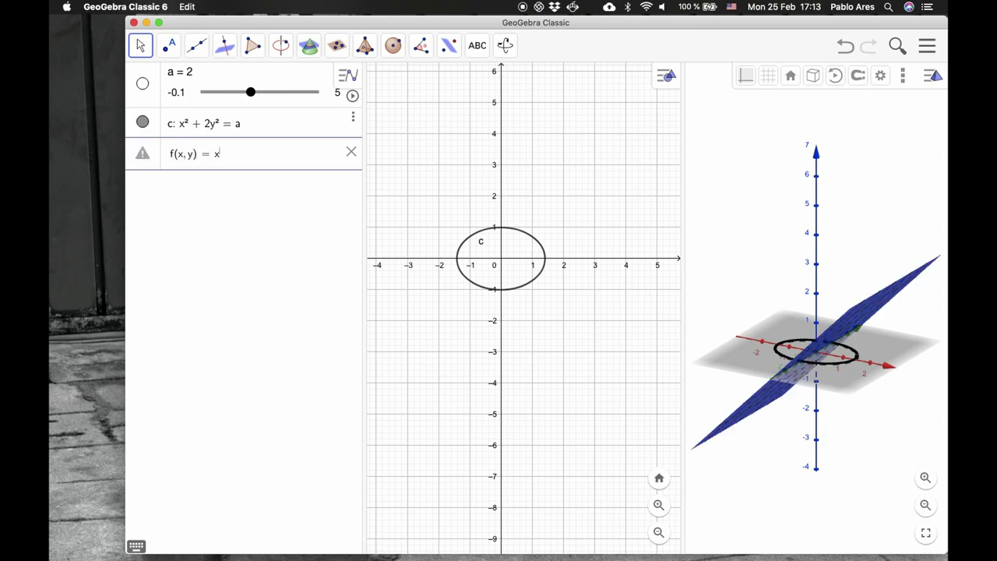
{"action": "type", "text": ",y)=x^2+"}
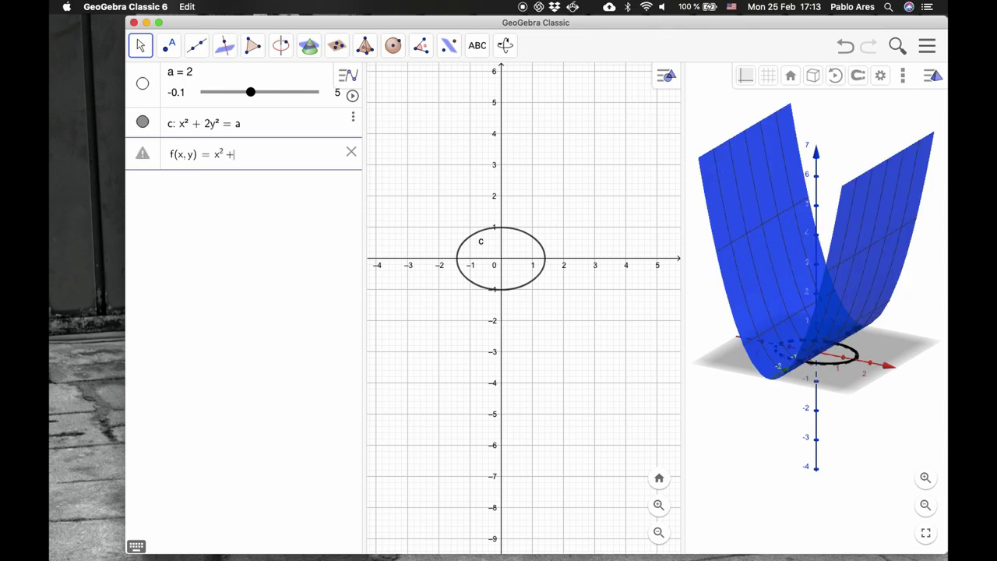
{"action": "type", "text": "2y^2"}
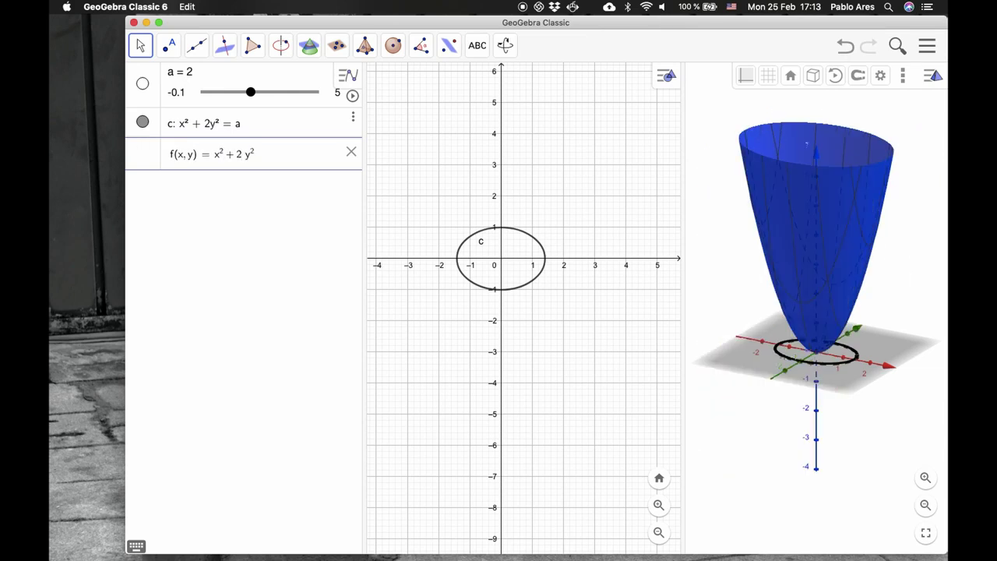
{"action": "key", "text": "Return"}
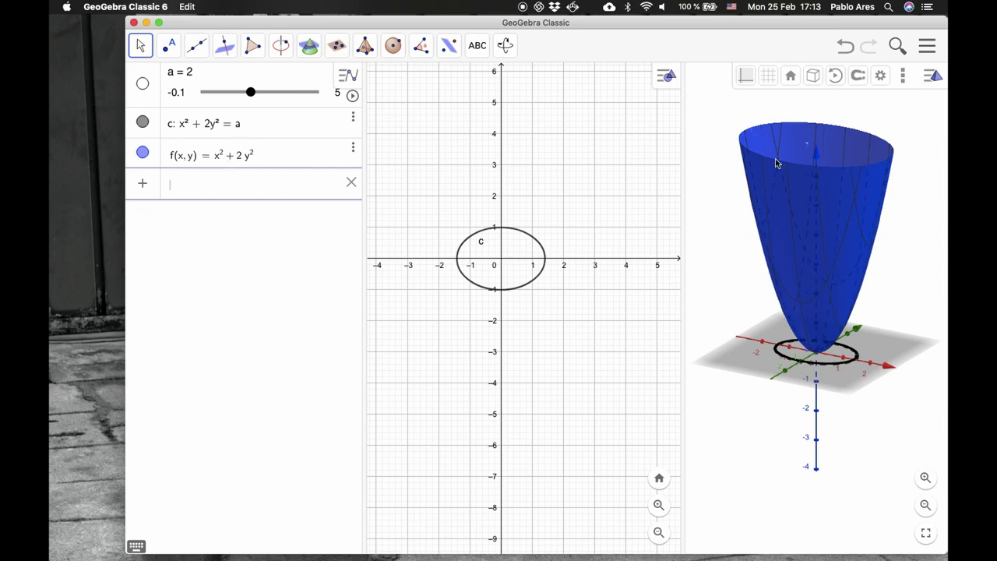
{"action": "left_click_drag", "start_coordinate": [682, 272], "coordinate": [611, 287]}
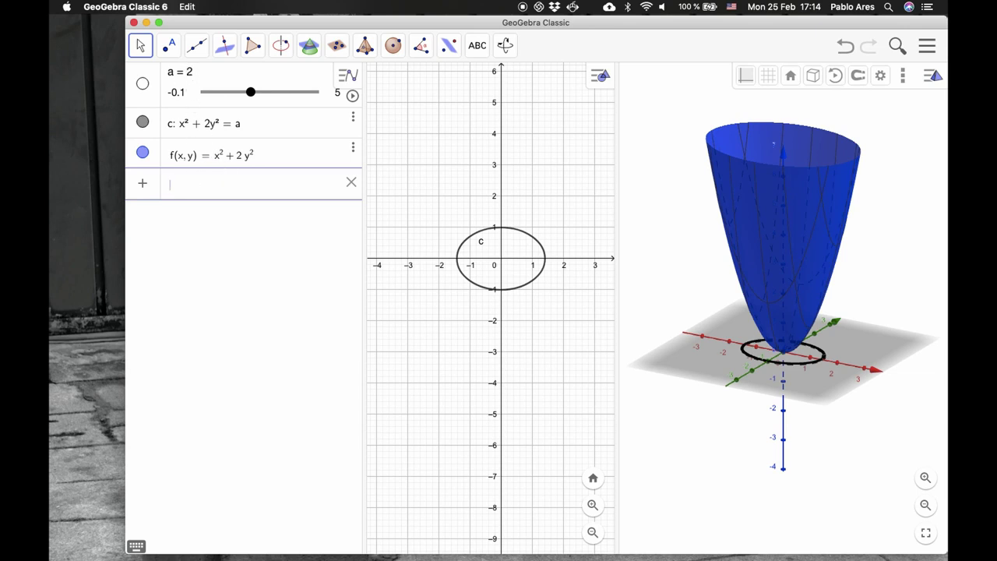
Add the plane z=a, then sweep slider a down to −0.1 and up to 4.6
{"action": "type", "text": "z=a"}
{"action": "key", "text": "Return"}
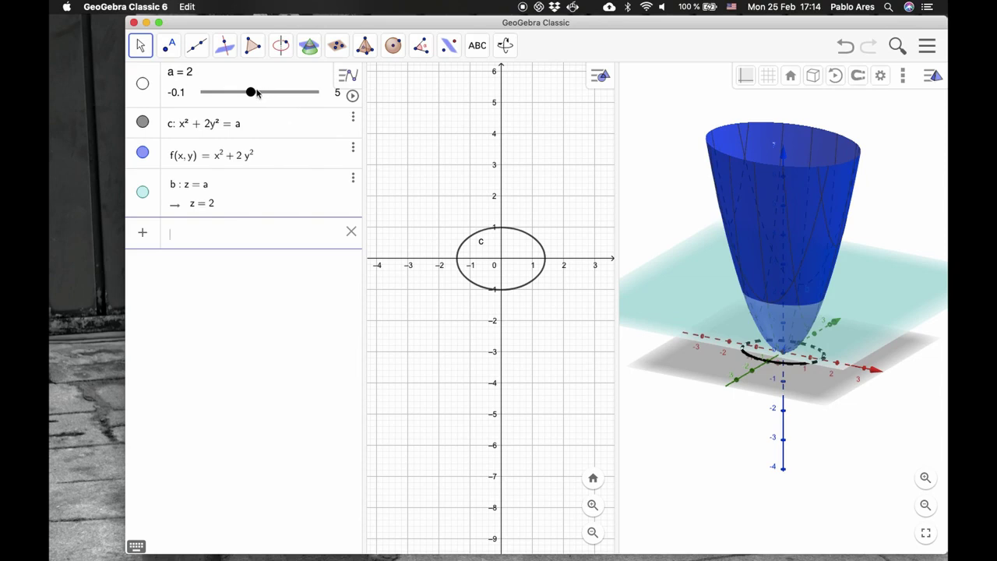
{"action": "left_click_drag", "start_coordinate": [249, 92], "coordinate": [211, 101]}
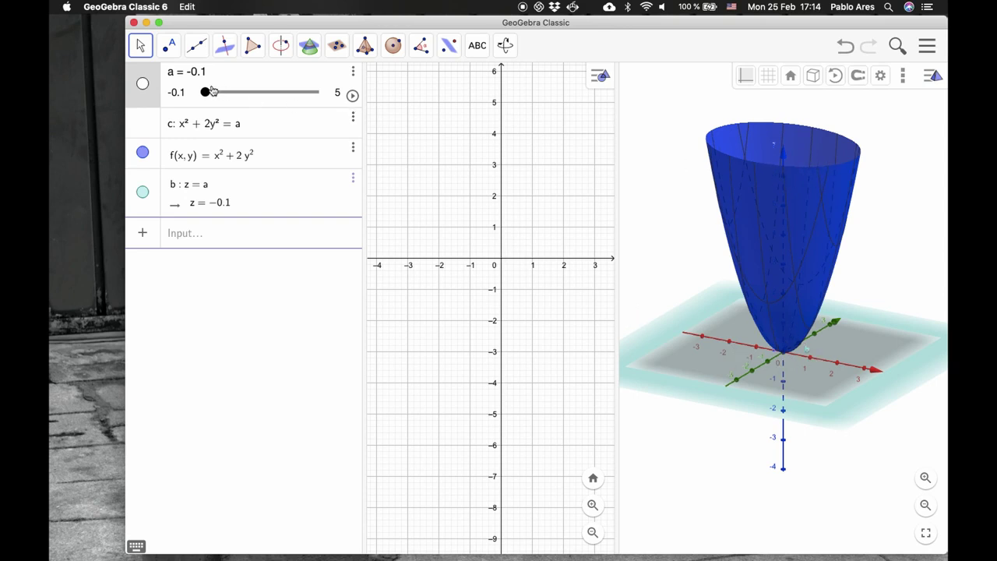
{"action": "left_click_drag", "start_coordinate": [205, 92], "coordinate": [262, 93]}
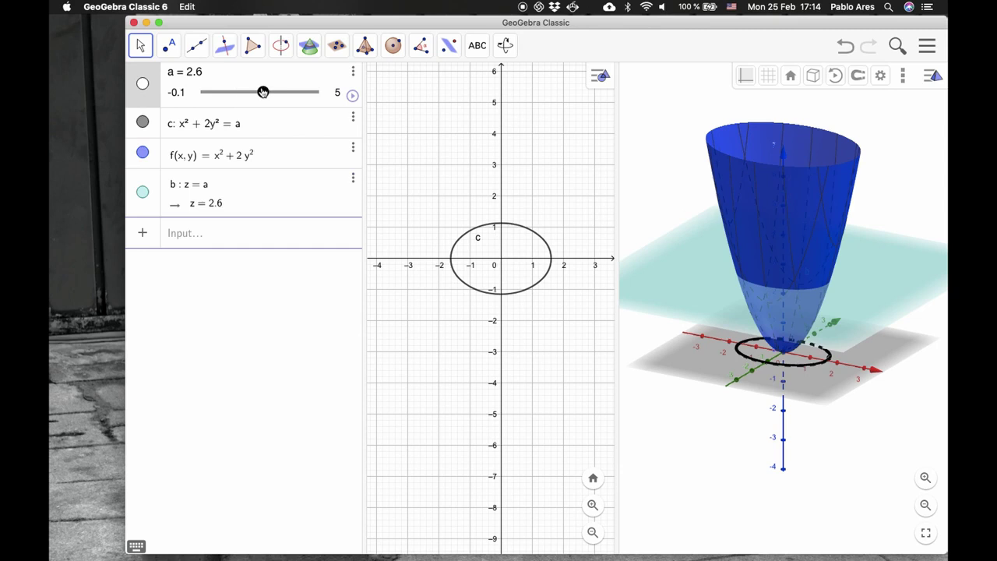
{"action": "left_click_drag", "start_coordinate": [263, 92], "coordinate": [302, 92]}
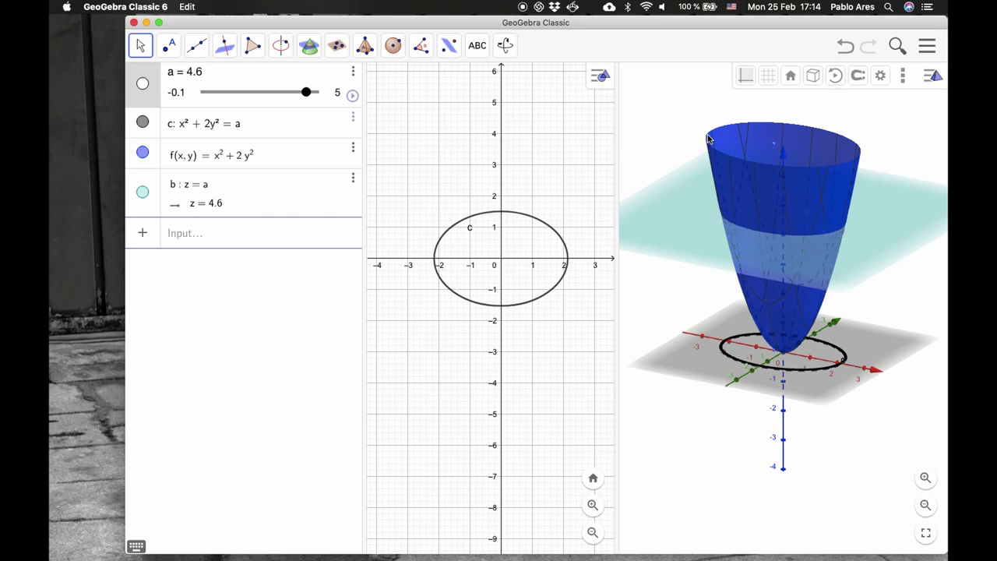
Zoom the 3D view slightly and bring slider a from 4.6 down to 3
{"action": "mouse_move", "coordinate": [789, 39]}
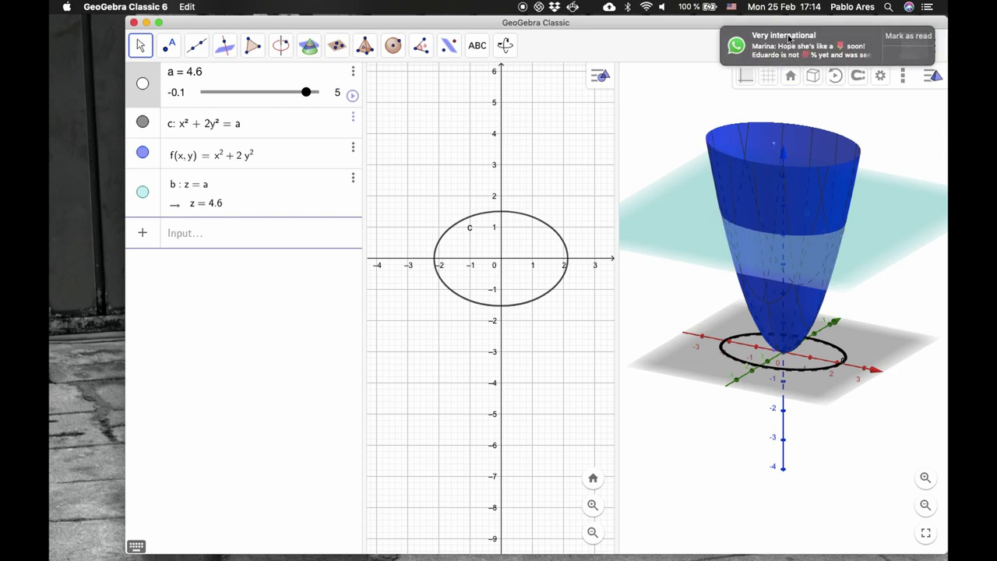
{"action": "scroll", "coordinate": [784, 281], "scroll_direction": "up", "scroll_amount": 2}
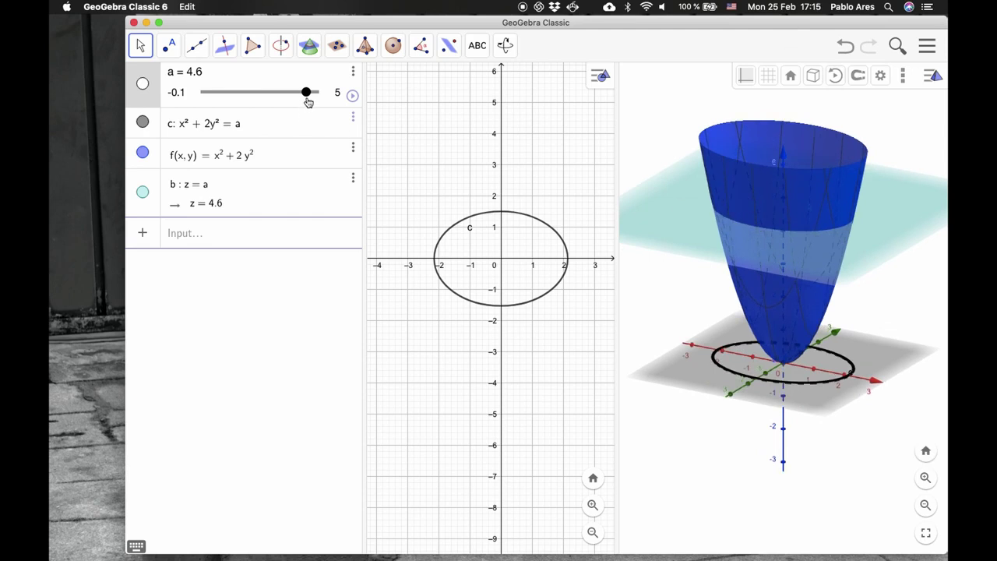
{"action": "left_click", "coordinate": [306, 92]}
{"action": "left_click_drag", "start_coordinate": [307, 94], "coordinate": [268, 99]}
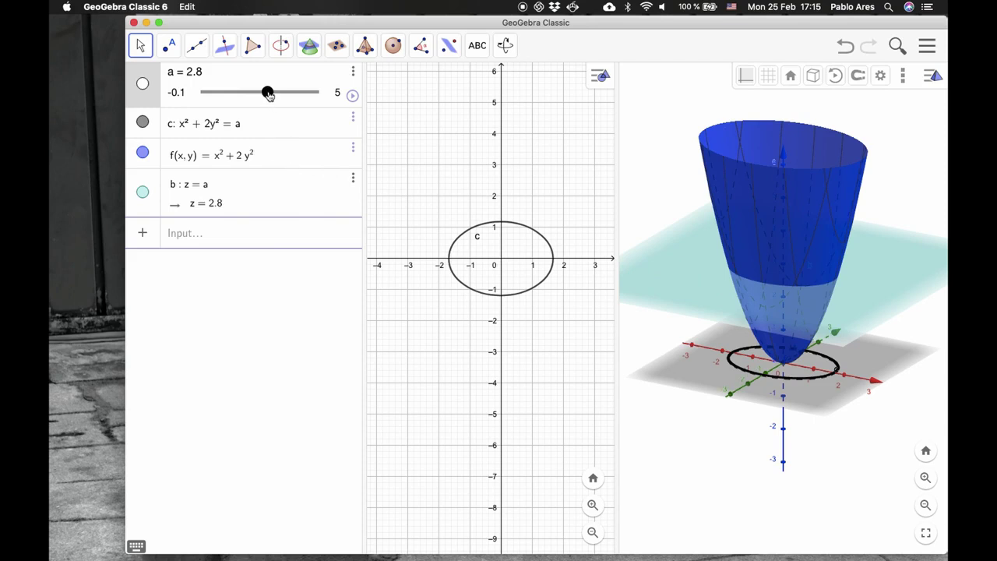
{"action": "left_click_drag", "start_coordinate": [267, 91], "coordinate": [272, 93]}
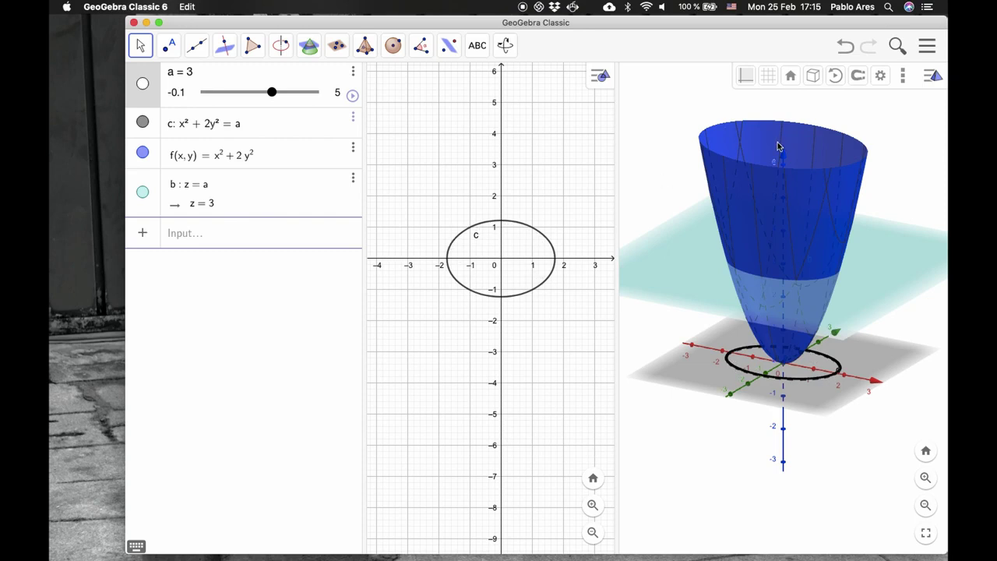
Rotate the 3D view to look from above, then animate a from 2.2 up to 5
{"action": "left_click", "coordinate": [505, 49]}
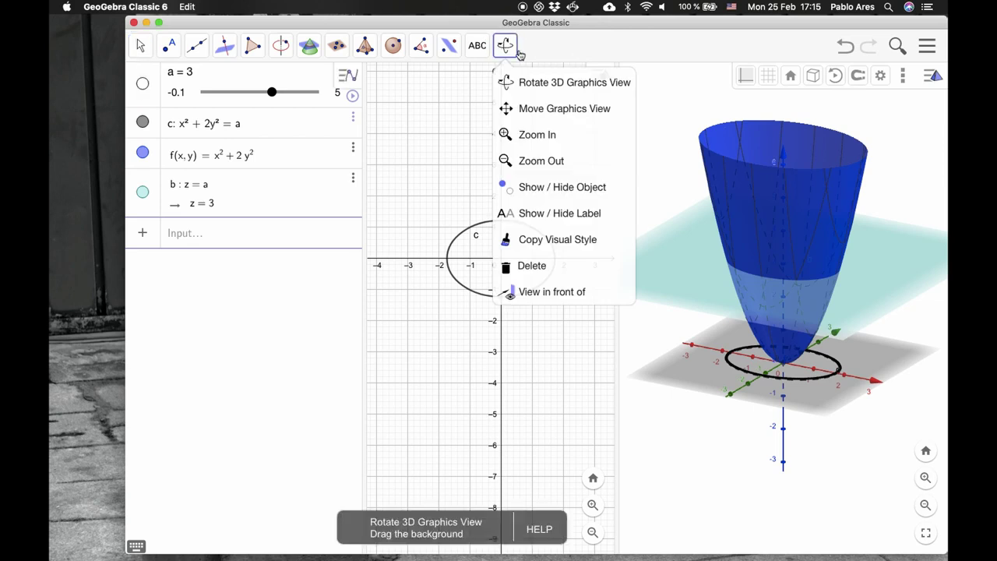
{"action": "left_click", "coordinate": [516, 87]}
{"action": "left_click_drag", "start_coordinate": [687, 100], "coordinate": [681, 138]}
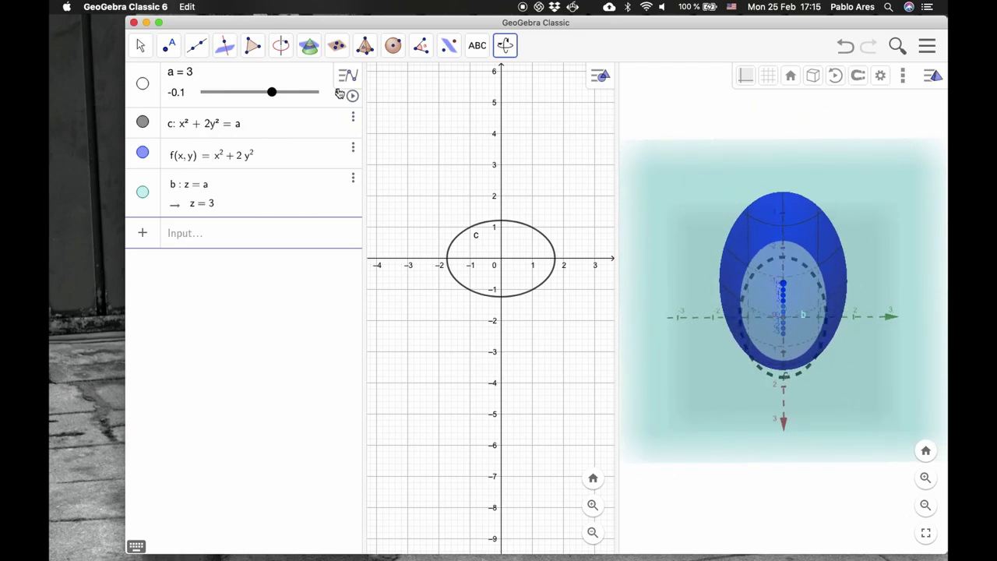
{"action": "left_click_drag", "start_coordinate": [271, 92], "coordinate": [206, 94]}
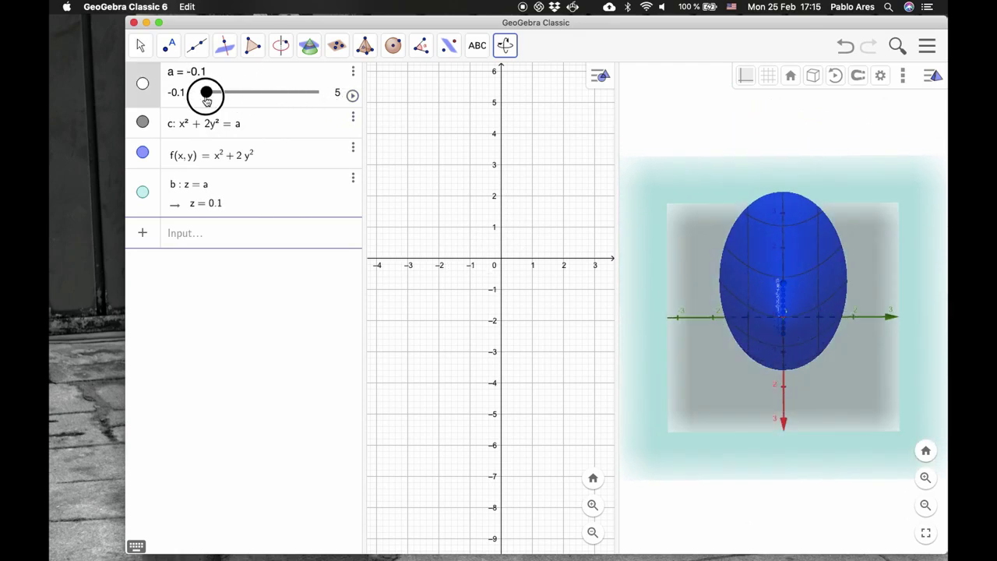
{"action": "left_click", "coordinate": [353, 95]}
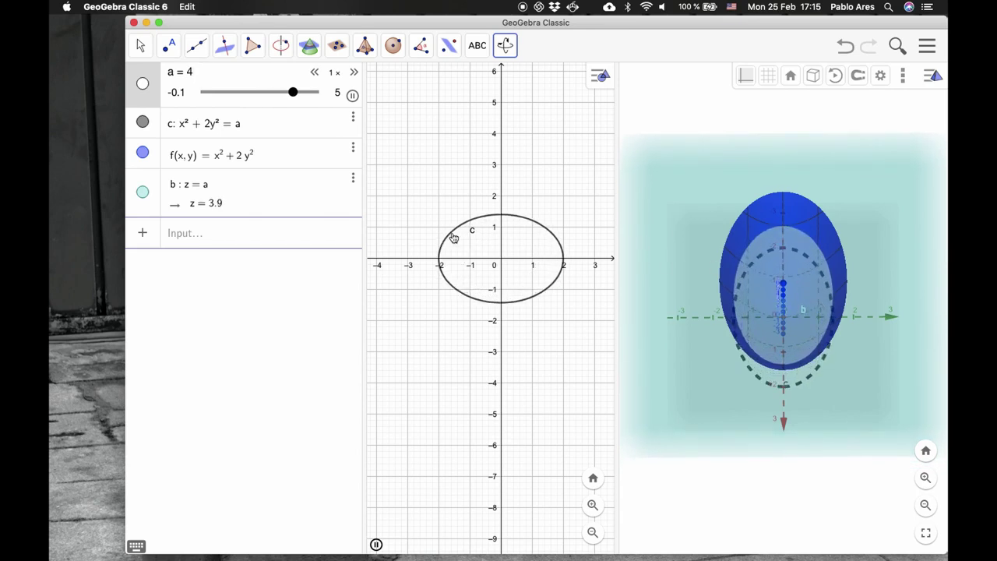
Pause the animation at a = 4.7, tilt back to a side view, and drag a to 3.3
{"action": "left_click", "coordinate": [352, 95]}
{"action": "left_click_drag", "start_coordinate": [758, 431], "coordinate": [741, 383]}
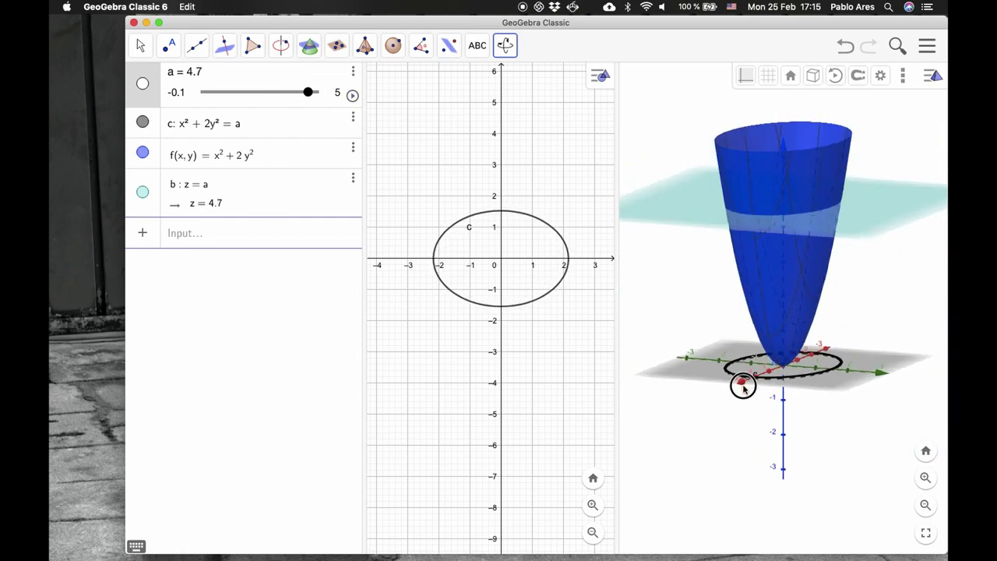
{"action": "left_click_drag", "start_coordinate": [308, 92], "coordinate": [278, 92]}
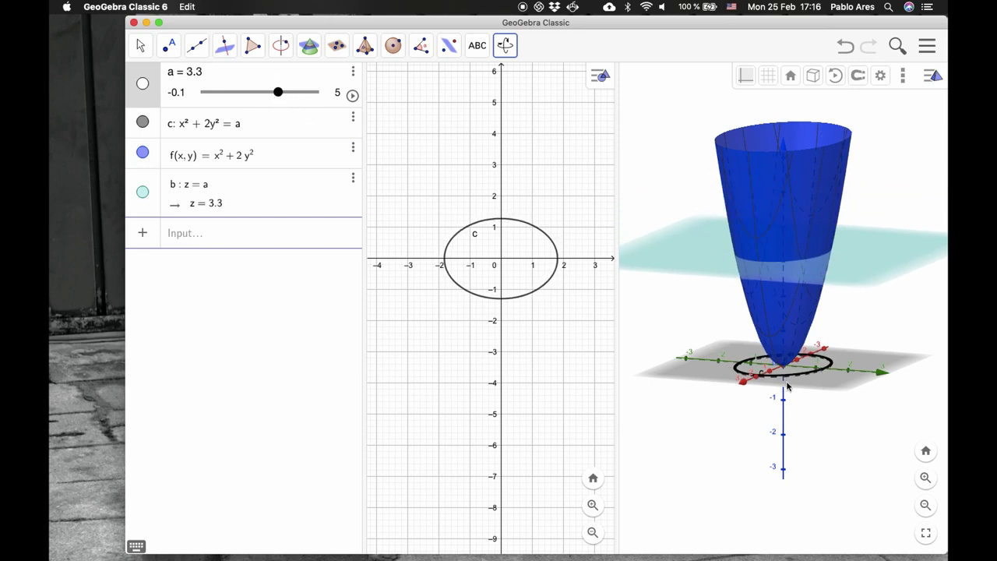